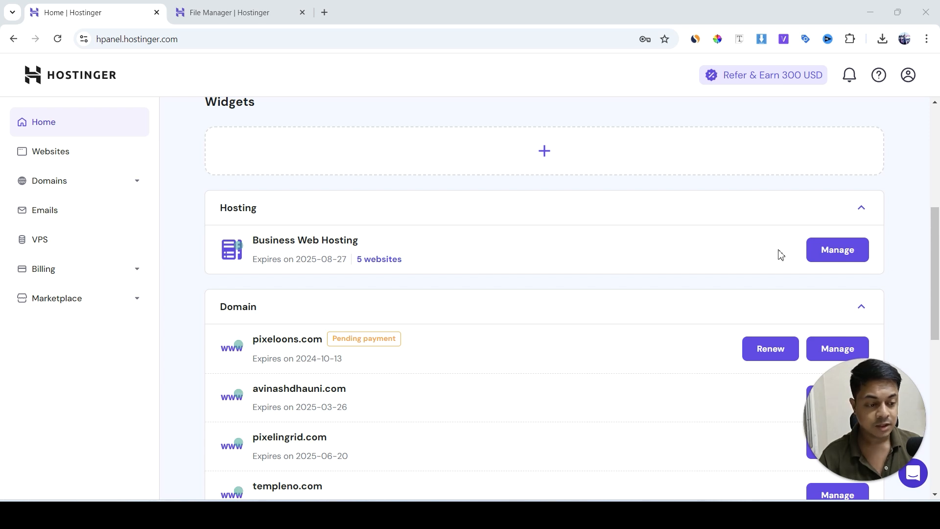
Open the subdomain management page for the website on the Business Web Hosting plan
click(834, 251)
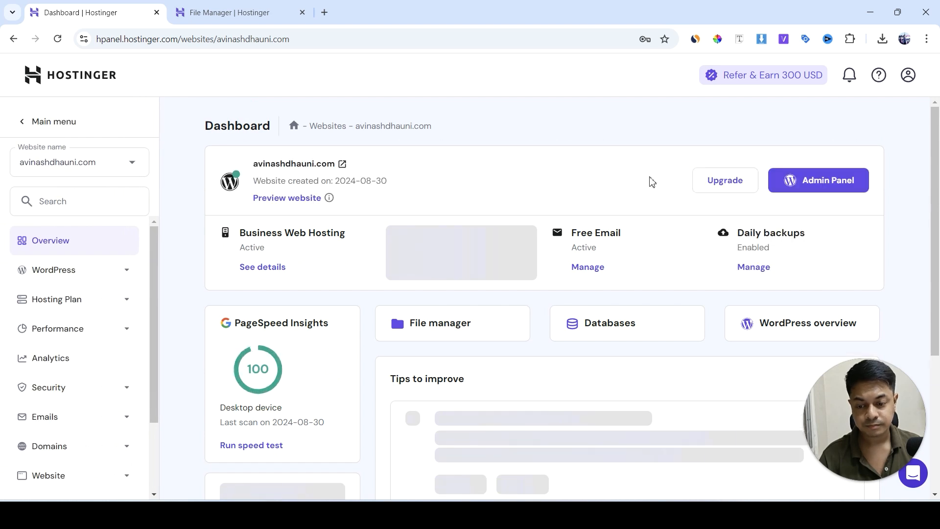
scroll(134, 269, down, 2)
click(90, 349)
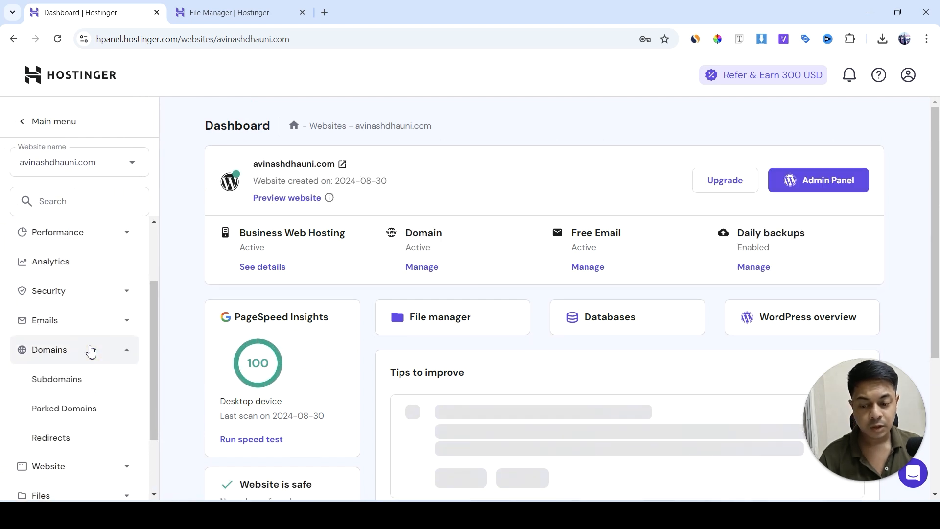
scroll(93, 274, down, 2)
click(76, 292)
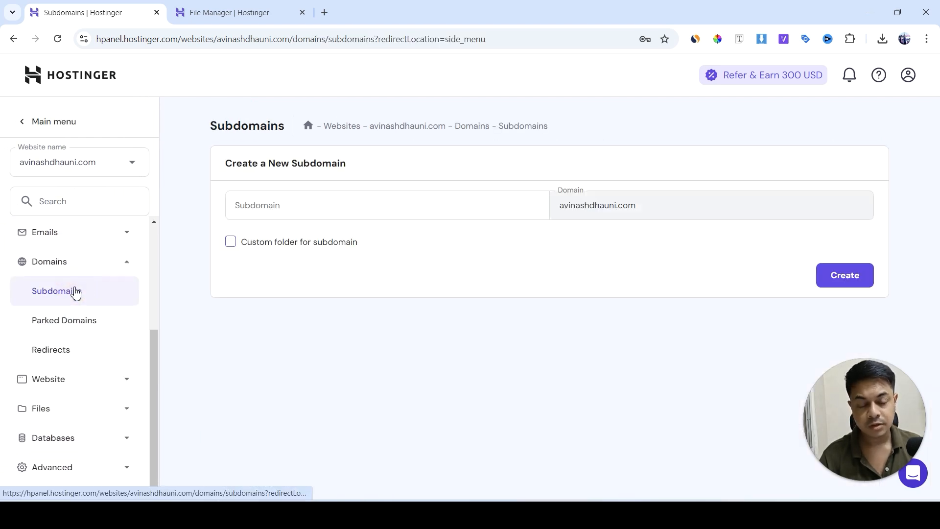
Create a subdomain named testing with the custom folder __testing under public_html
click(280, 210)
text(testing)
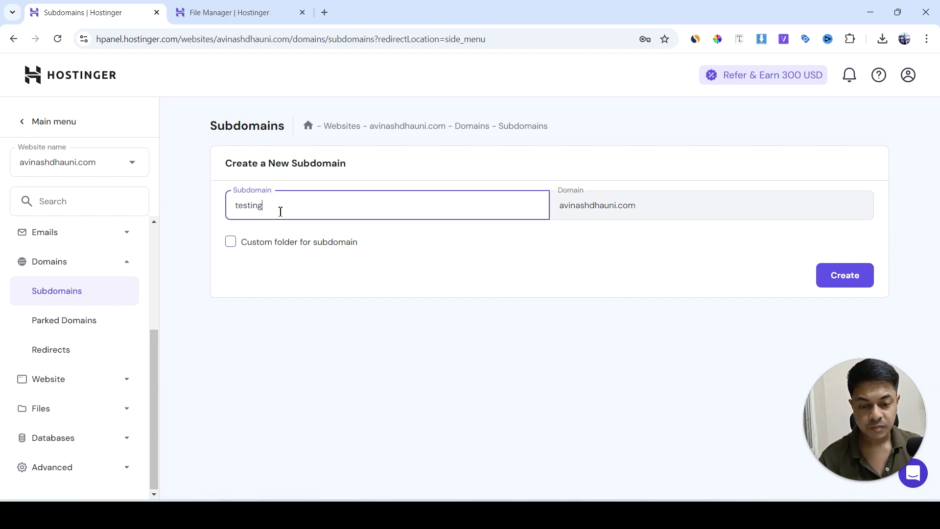
click(231, 245)
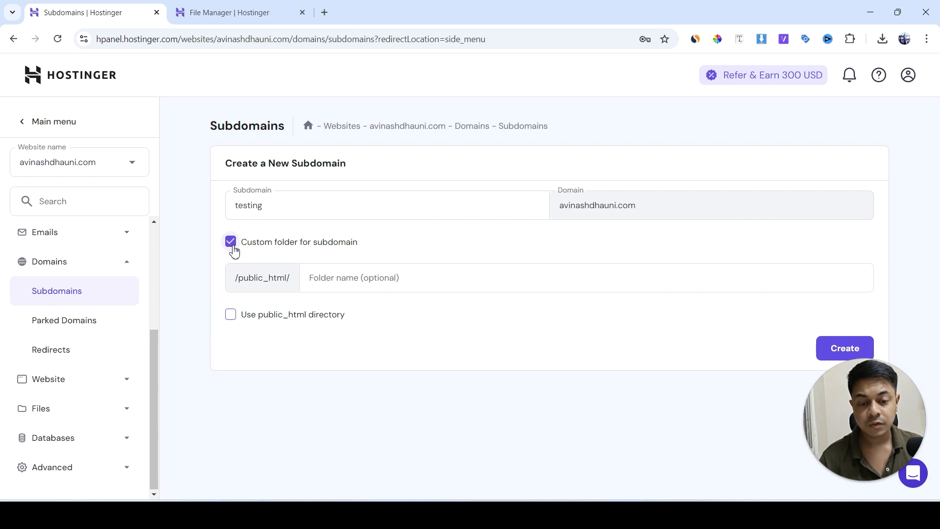
click(327, 271)
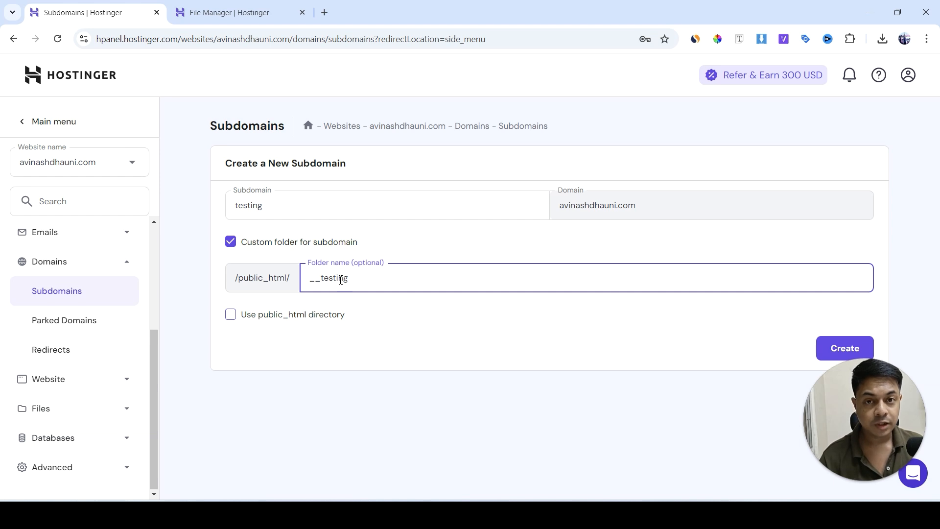
click(851, 348)
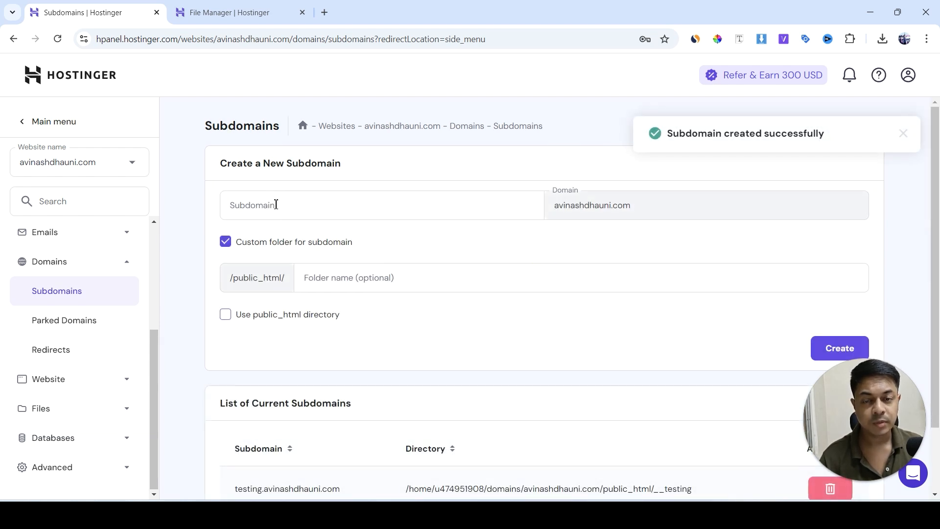
scroll(401, 359, down, 2)
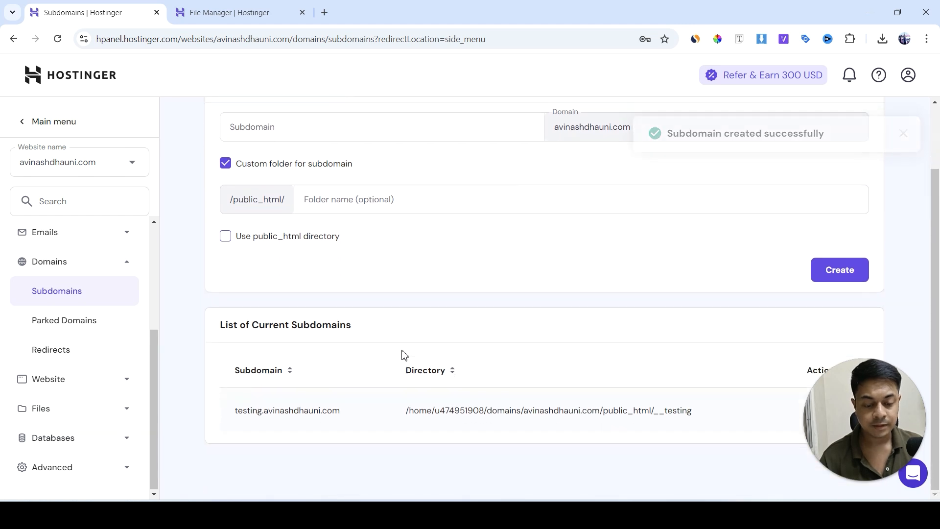
Open the public_html files of this specific website in the file manager
click(58, 410)
click(80, 324)
click(314, 185)
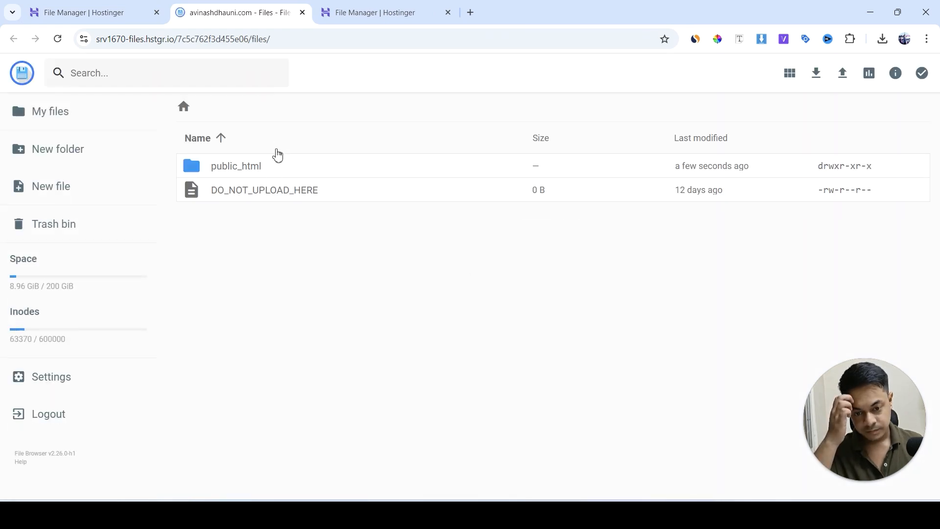
double_click(269, 169)
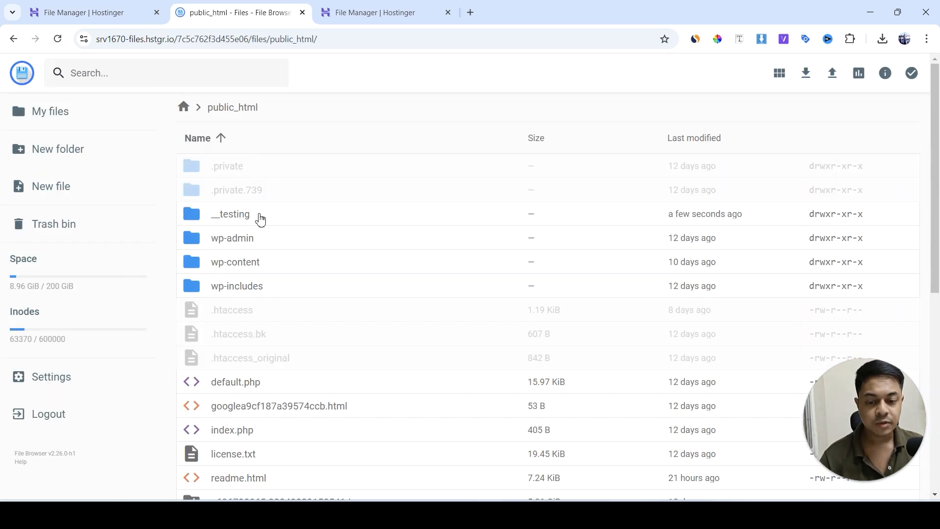
Examine the __testing folder in public_html alongside the wp-admin, wp-content and wp-includes folders
click(260, 219)
click(272, 242)
click(273, 224)
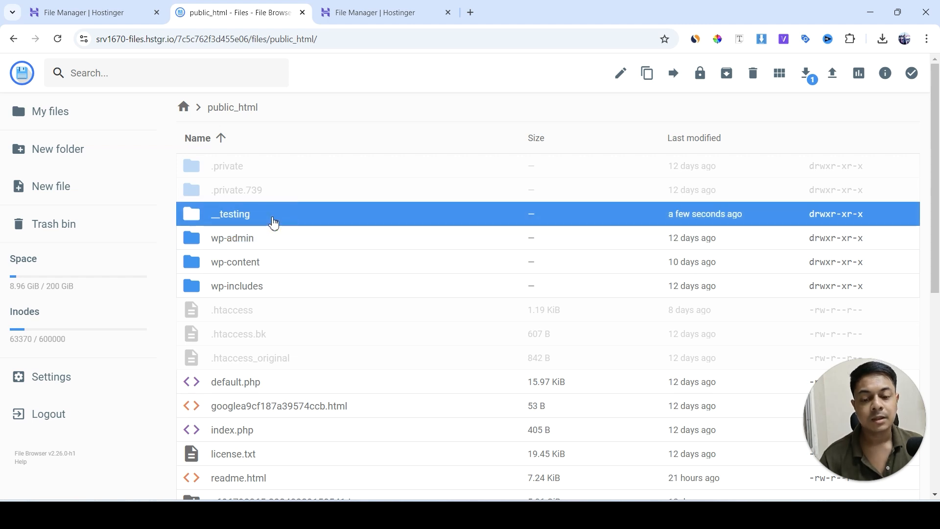
click(270, 238)
click(267, 259)
click(269, 243)
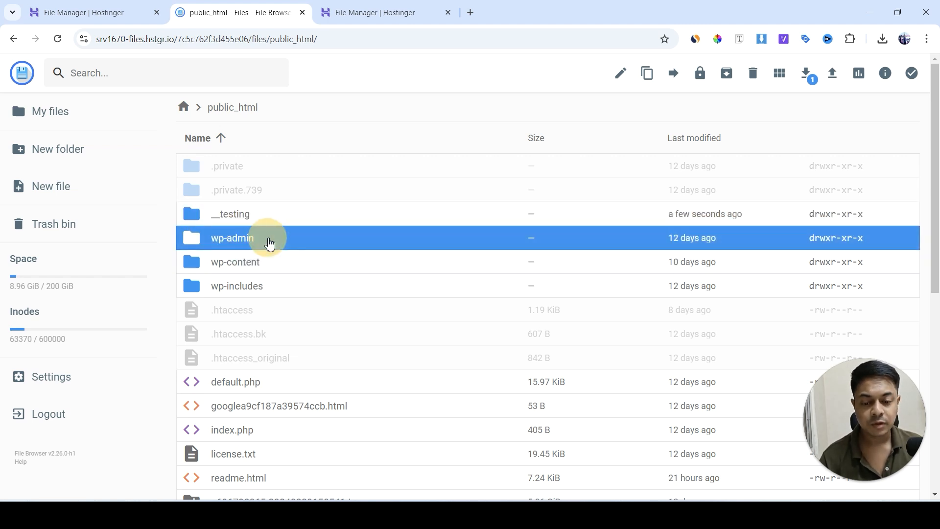
click(269, 223)
click(269, 246)
click(268, 269)
click(267, 283)
click(274, 226)
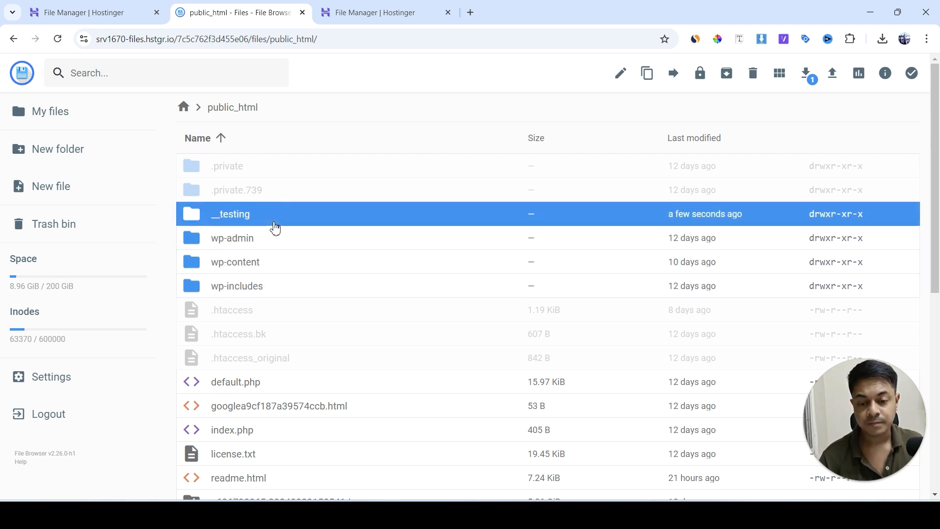
click(273, 236)
click(271, 261)
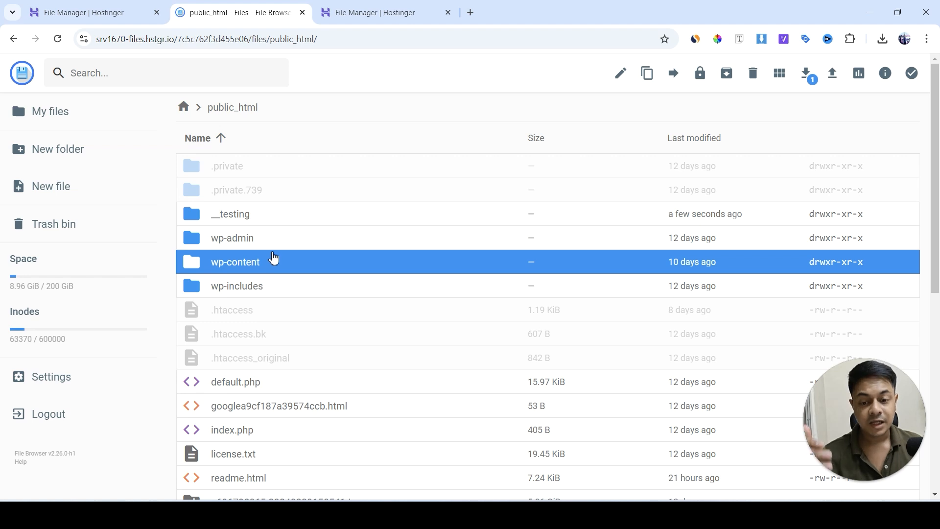
click(266, 220)
click(265, 240)
click(266, 264)
click(266, 286)
click(268, 261)
click(265, 242)
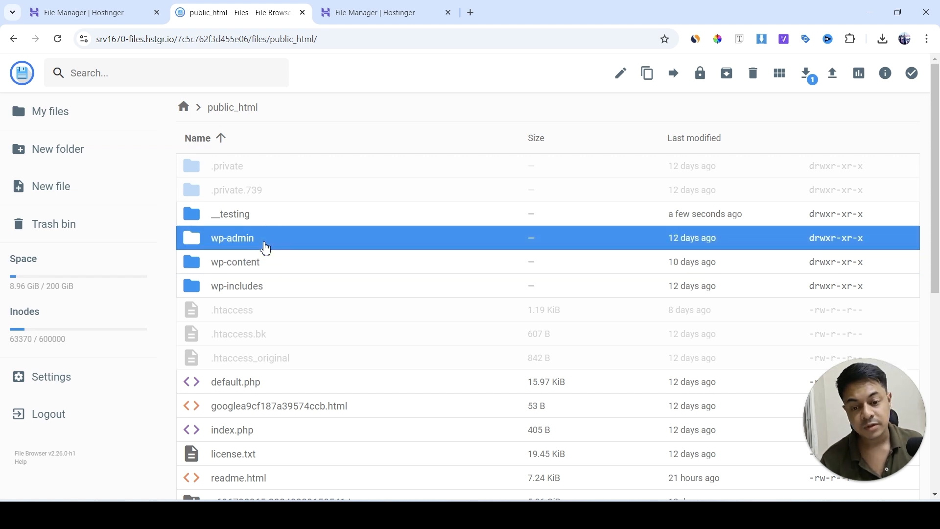
click(262, 221)
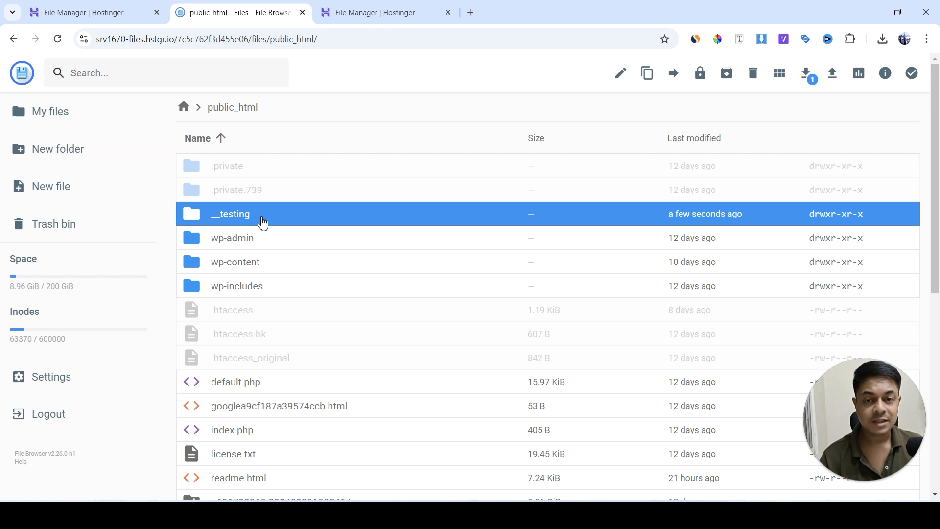
click(260, 239)
click(260, 262)
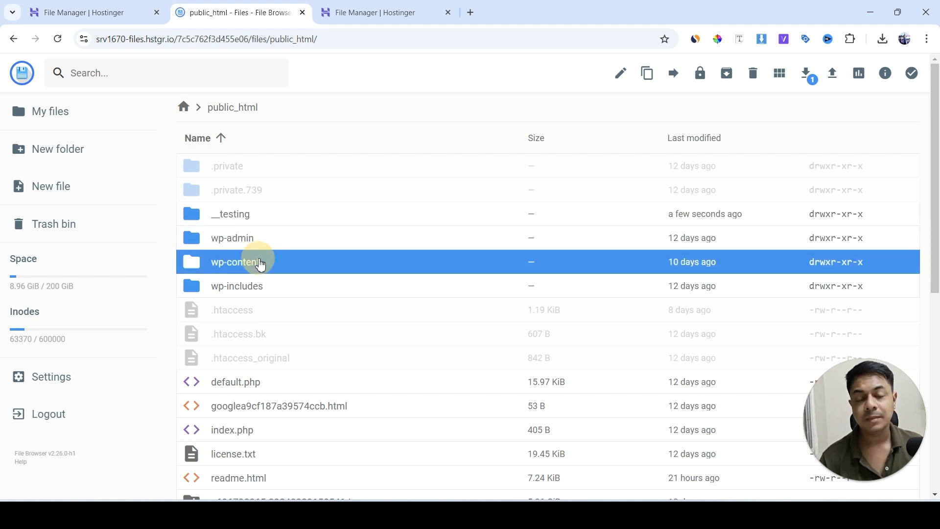
click(255, 282)
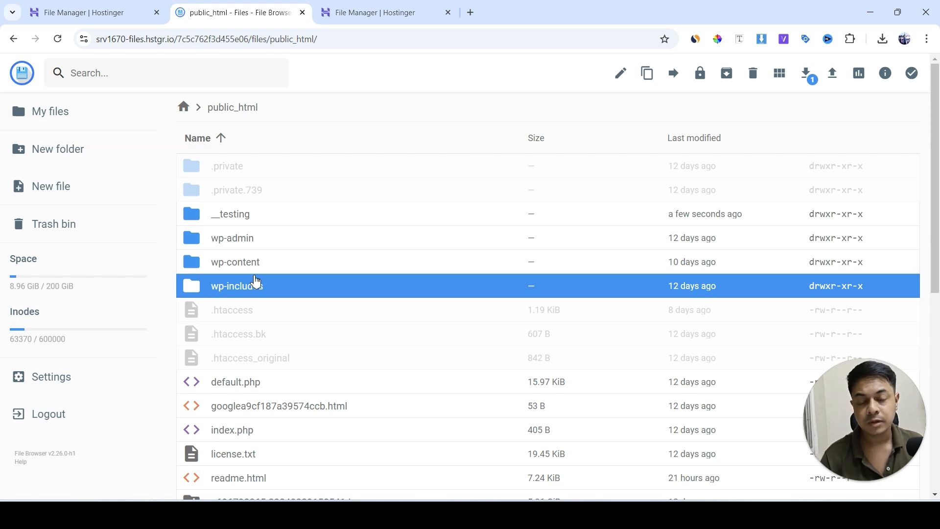
click(255, 215)
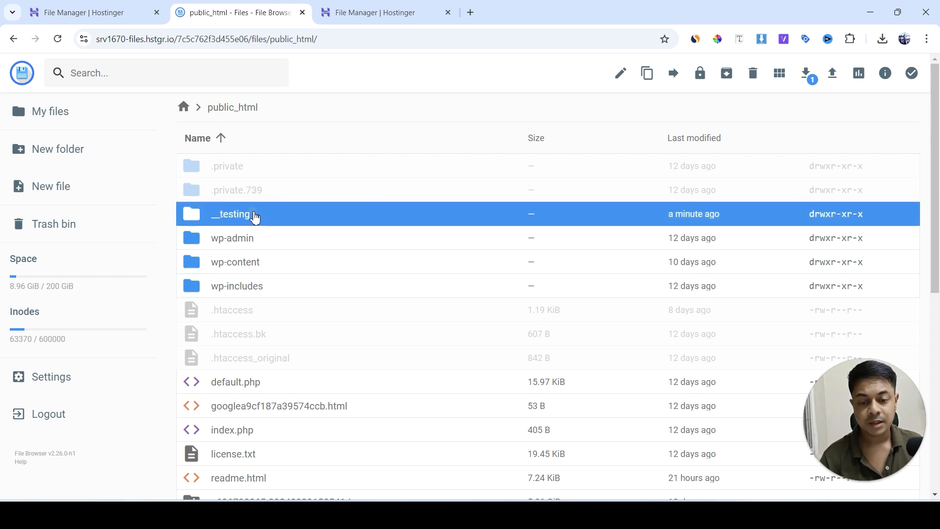
Close the file browser and extra file manager tabs, and open the website's Auto Installer in the hosting panel
click(302, 13)
click(302, 13)
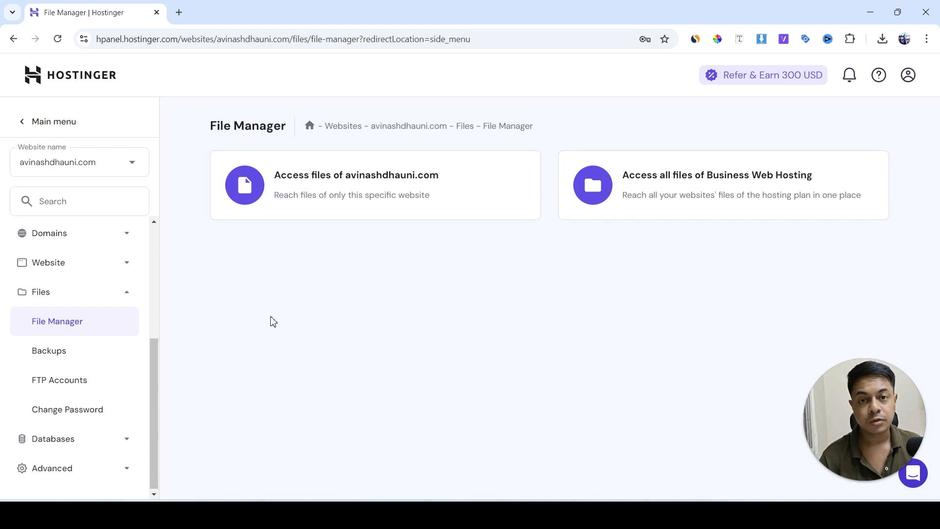
click(121, 264)
scroll(120, 240, down, 1)
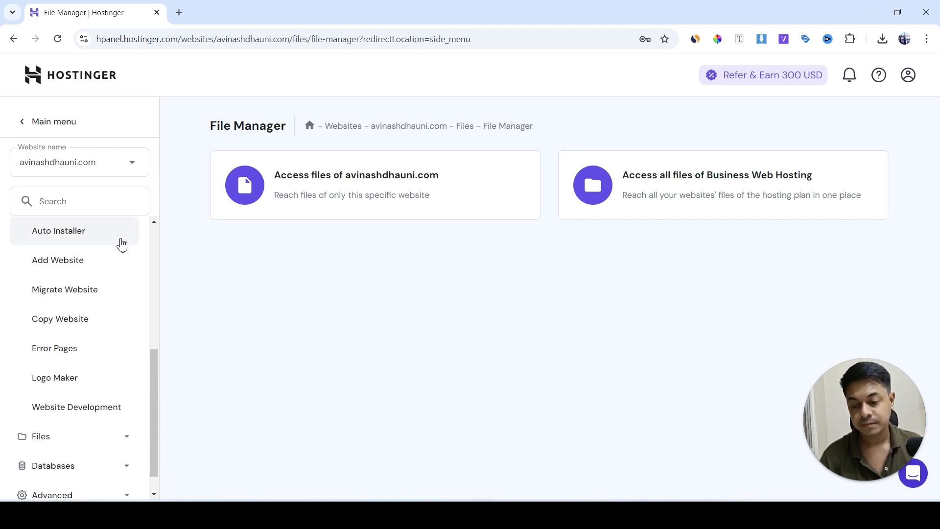
click(100, 239)
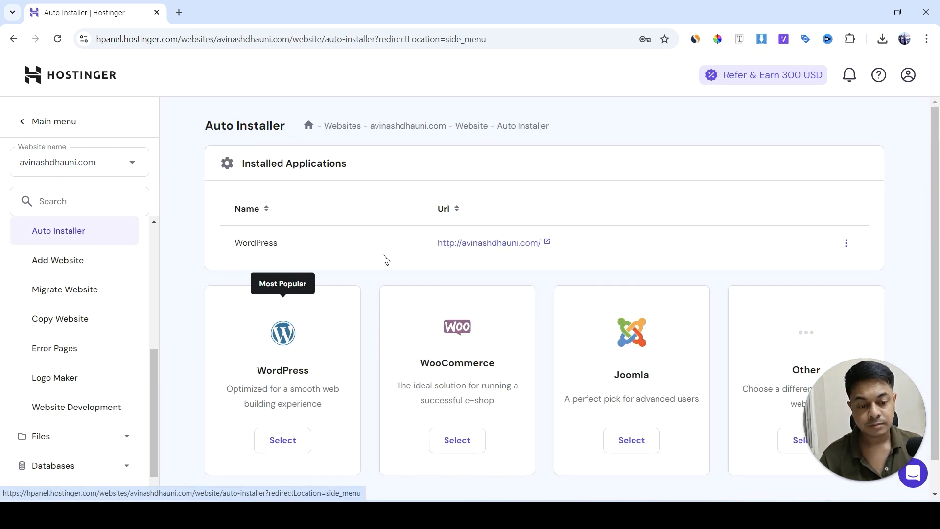
scroll(384, 258, down, 1)
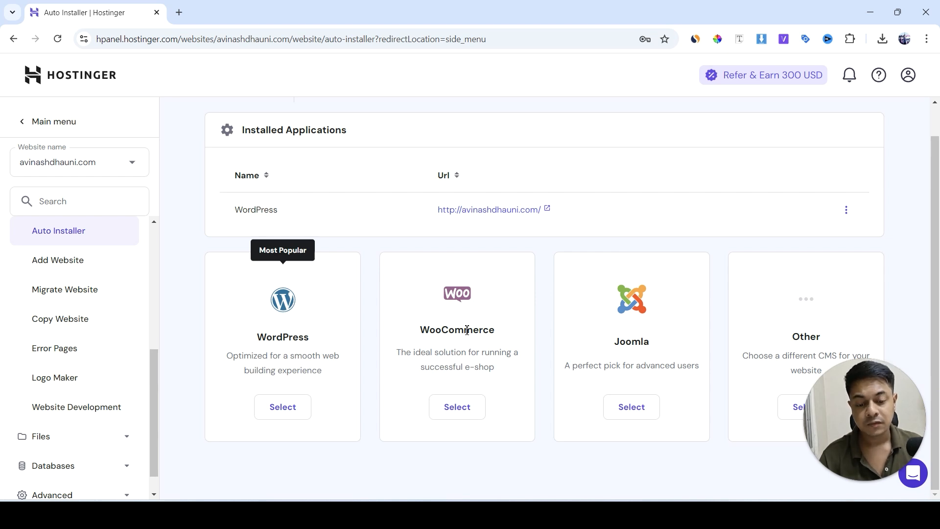
Start a WordPress installation and set the website title to Testing
click(295, 411)
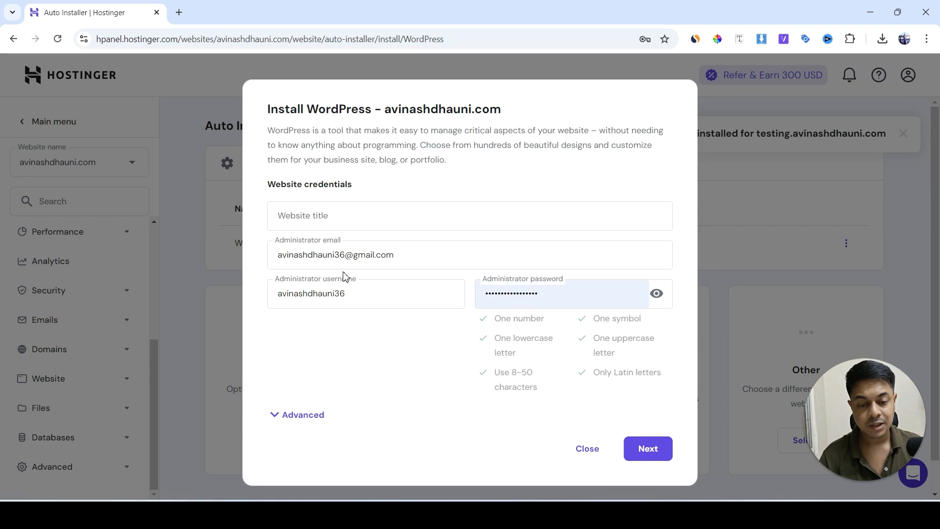
click(340, 225)
text(Testing)
click(456, 187)
Set the installation path to the testing subdomain in the advanced WordPress installation options
click(320, 415)
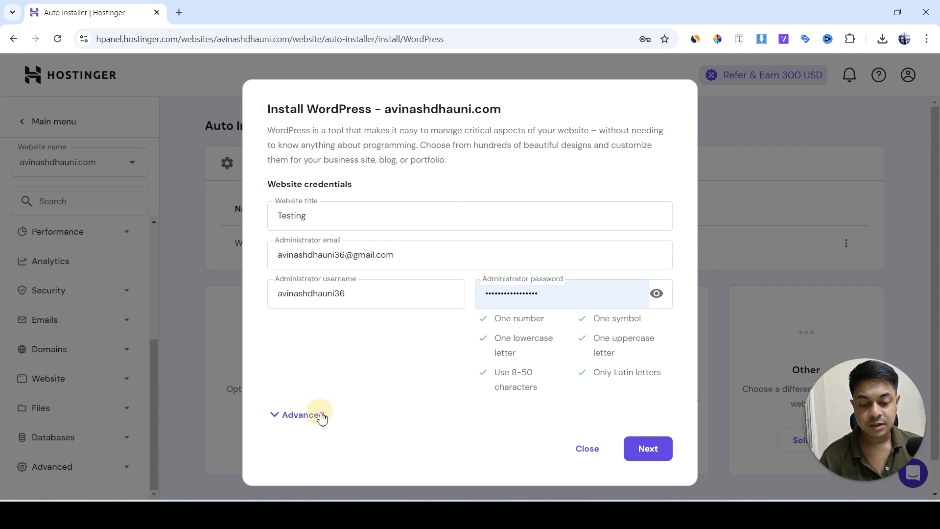
scroll(399, 262, down, 2)
mouse_move(339, 339)
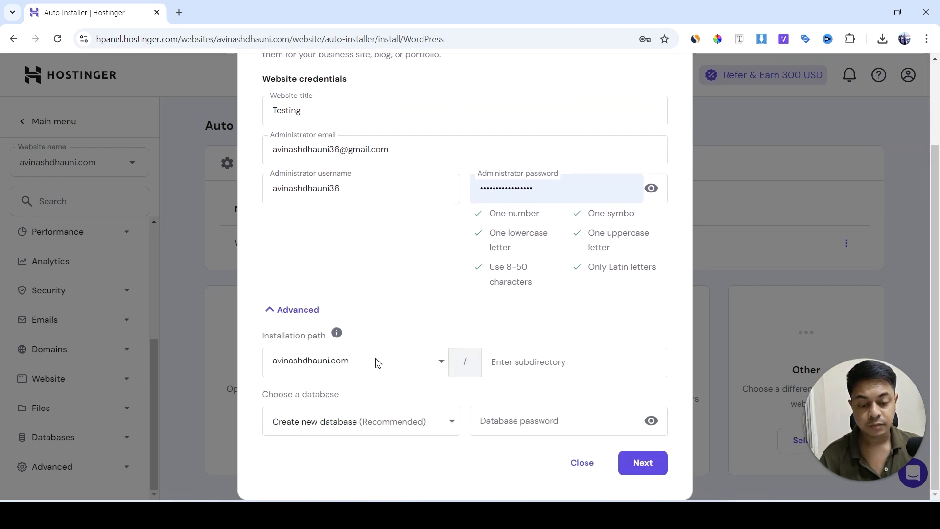
click(376, 361)
click(332, 417)
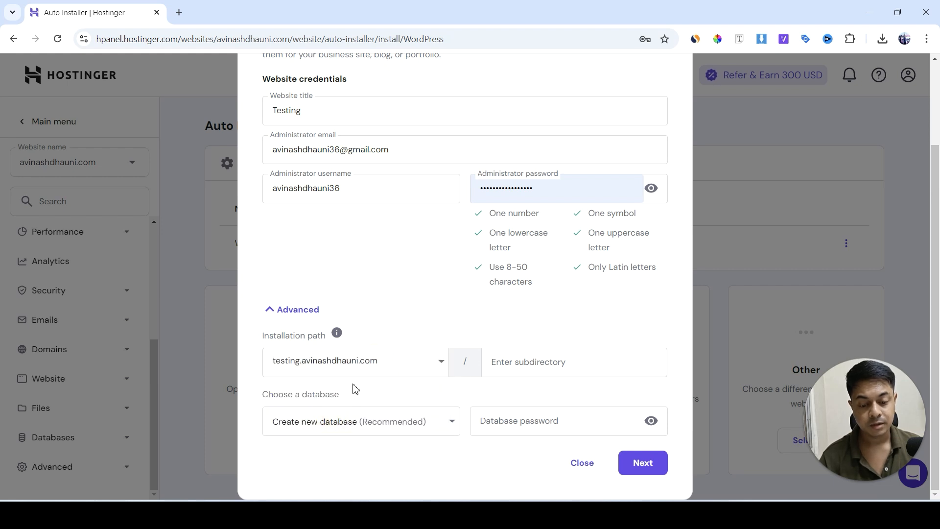
Review the installation path choices in the advanced options of the WordPress installation form
click(297, 311)
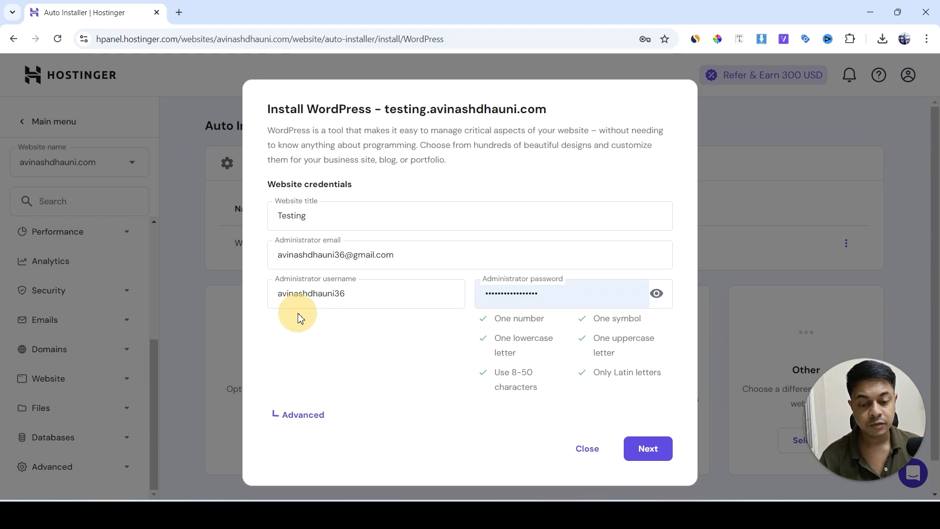
click(317, 421)
scroll(353, 365, down, 2)
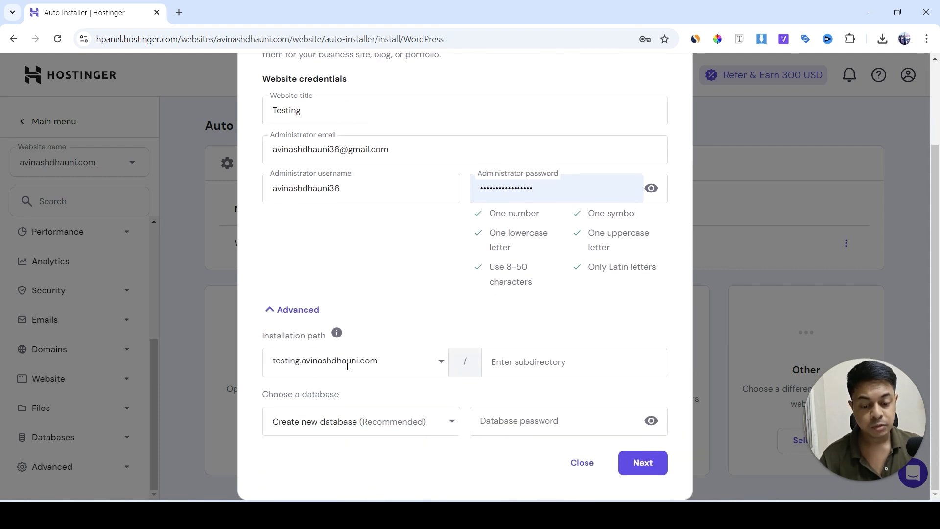
click(346, 365)
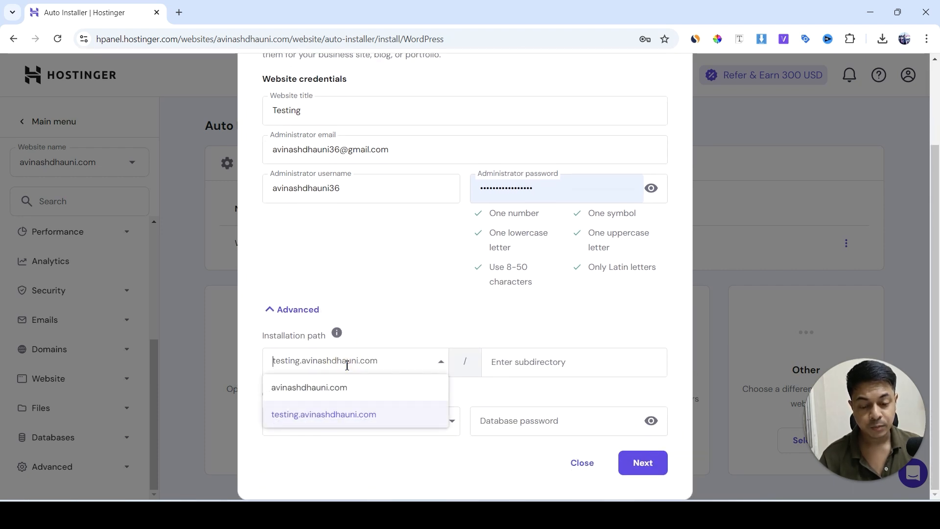
click(315, 308)
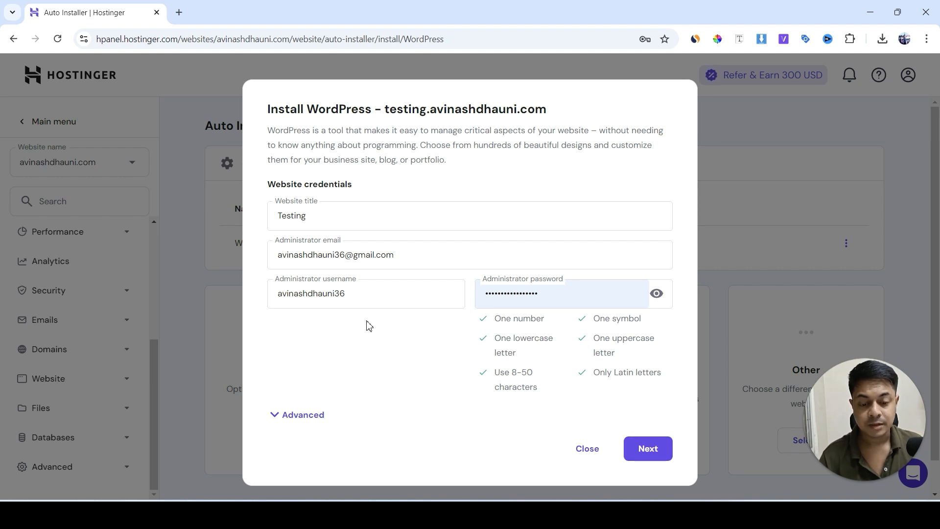
click(311, 416)
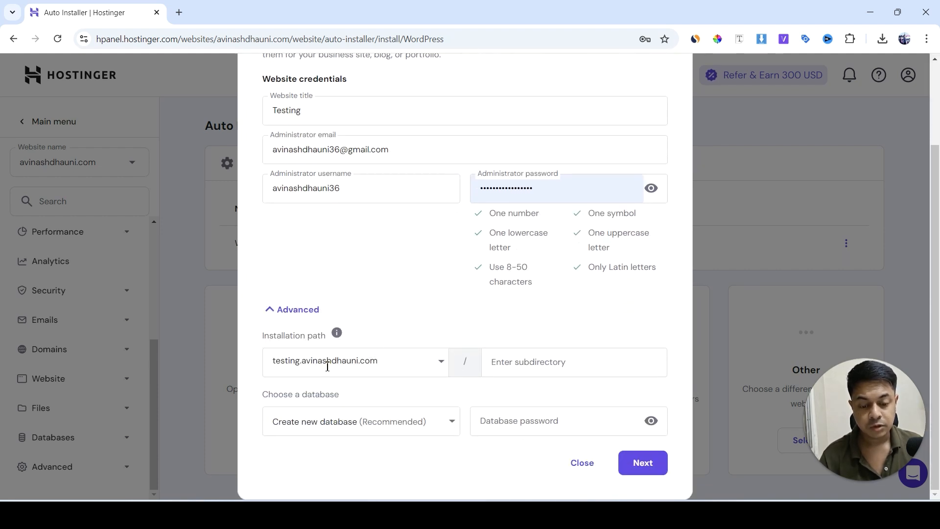
click(328, 363)
click(365, 329)
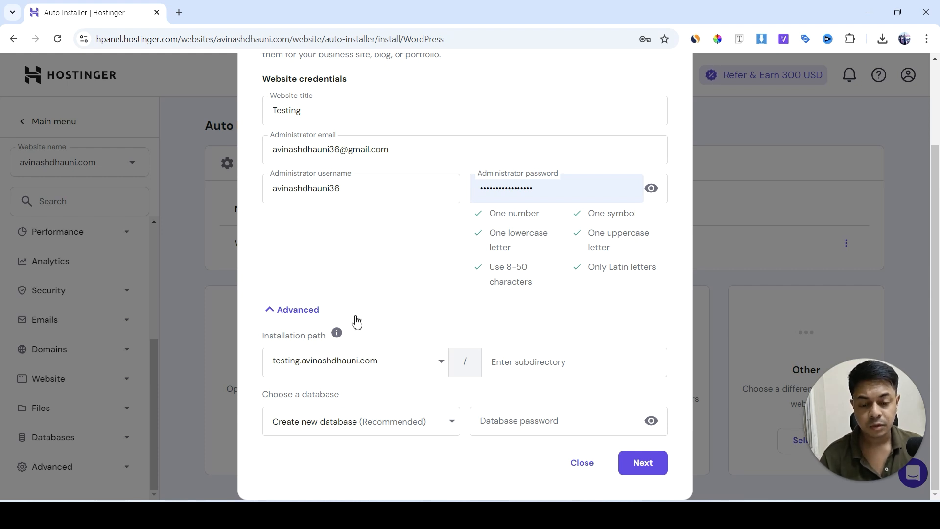
click(313, 312)
click(313, 414)
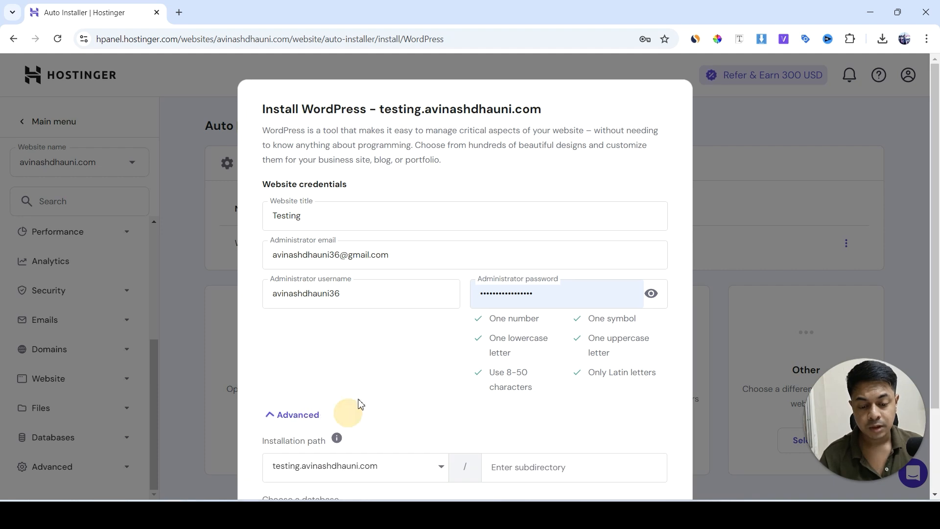
scroll(367, 357, down, 2)
click(368, 362)
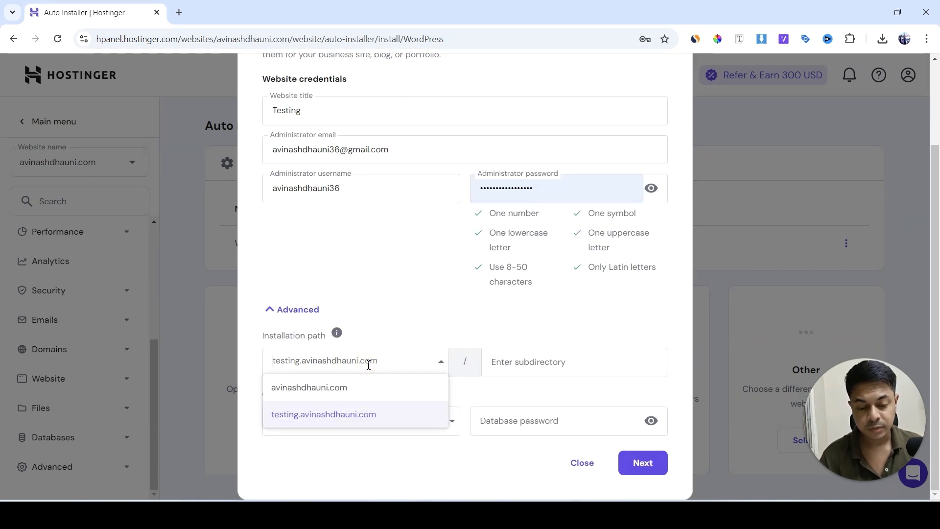
click(406, 290)
Choose the testing subdomain as the installation path and leave the subdirectory empty
click(379, 365)
click(348, 416)
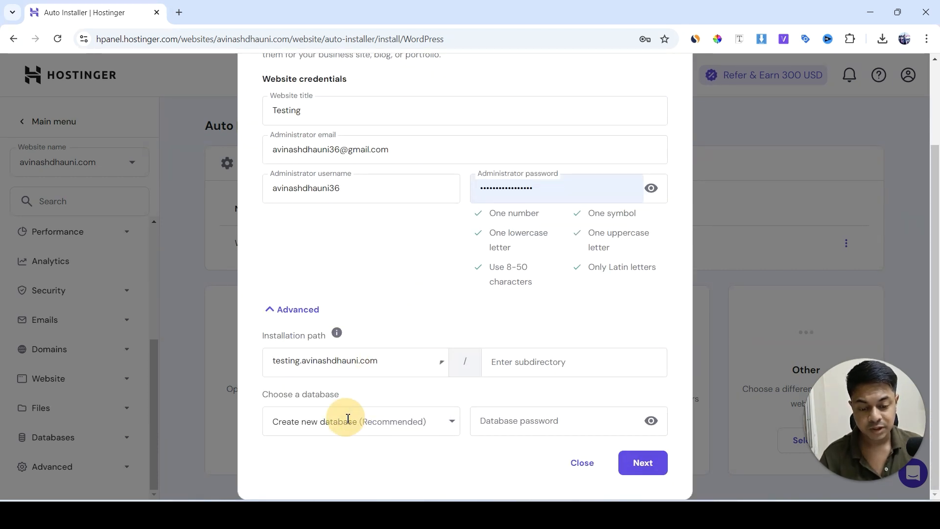
click(499, 362)
click(419, 312)
Install WordPress 6.6.2 in English with PHP 8.2 and minor-version updates only, dismissing the browser's offer to save the password
click(641, 464)
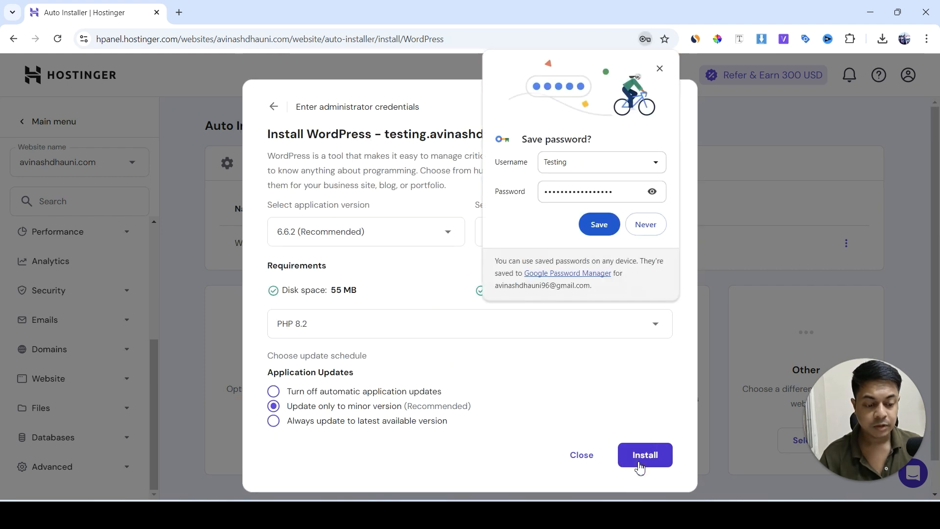
click(659, 68)
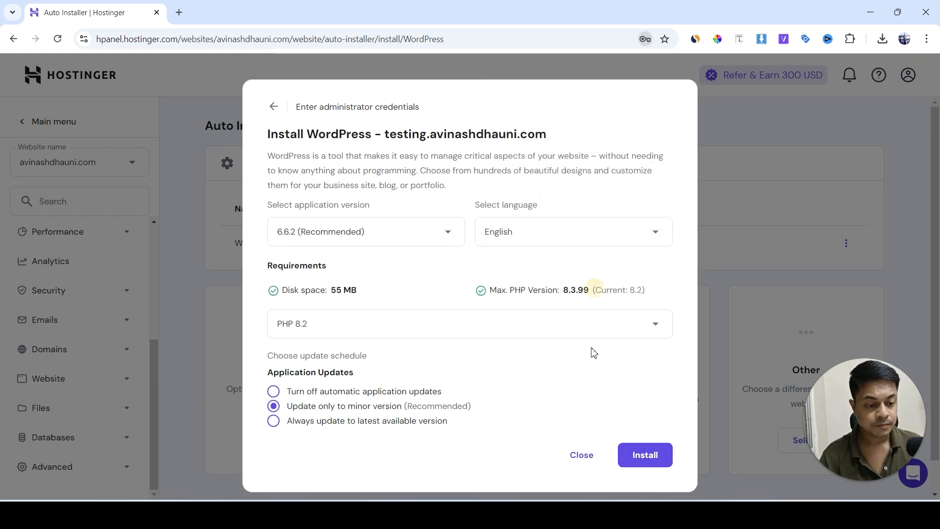
click(643, 459)
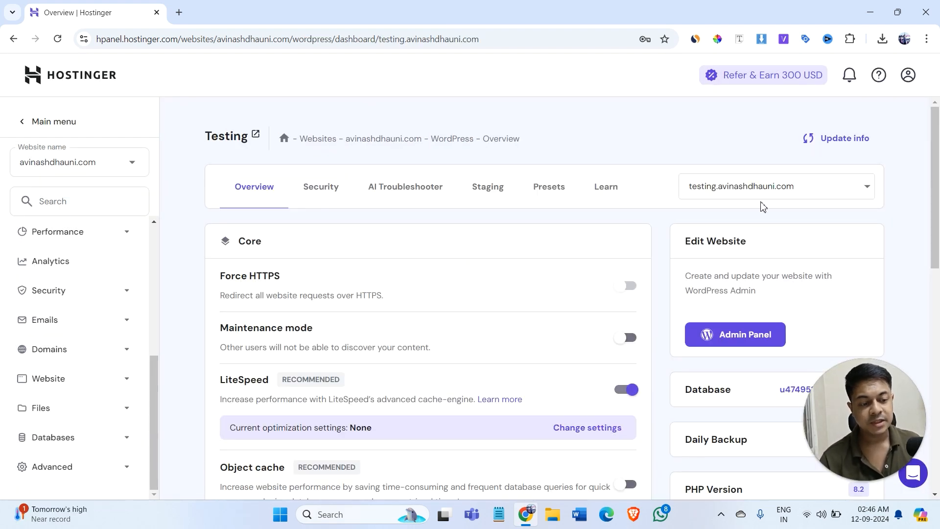
Look through the WordPress installation choices on the overview page and the hosting account's website list
click(709, 189)
click(724, 186)
click(683, 191)
click(661, 191)
click(713, 186)
click(659, 198)
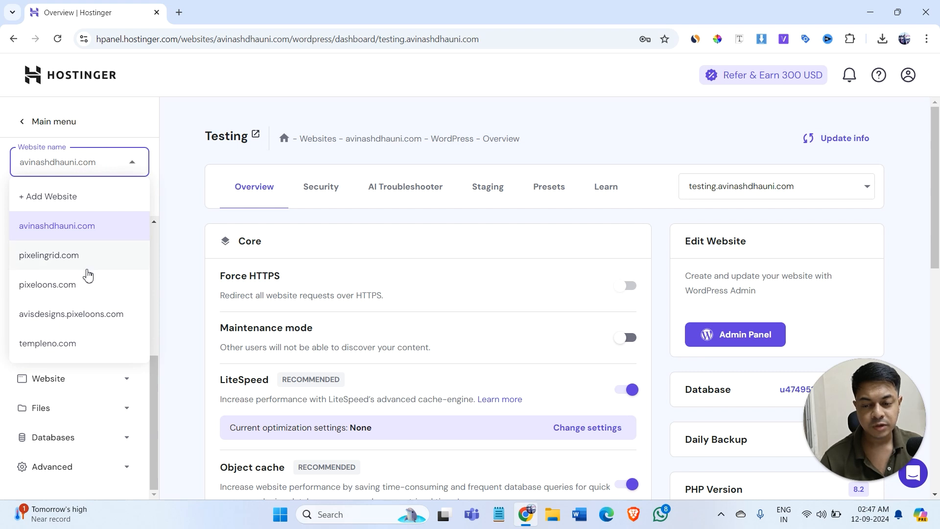
click(94, 175)
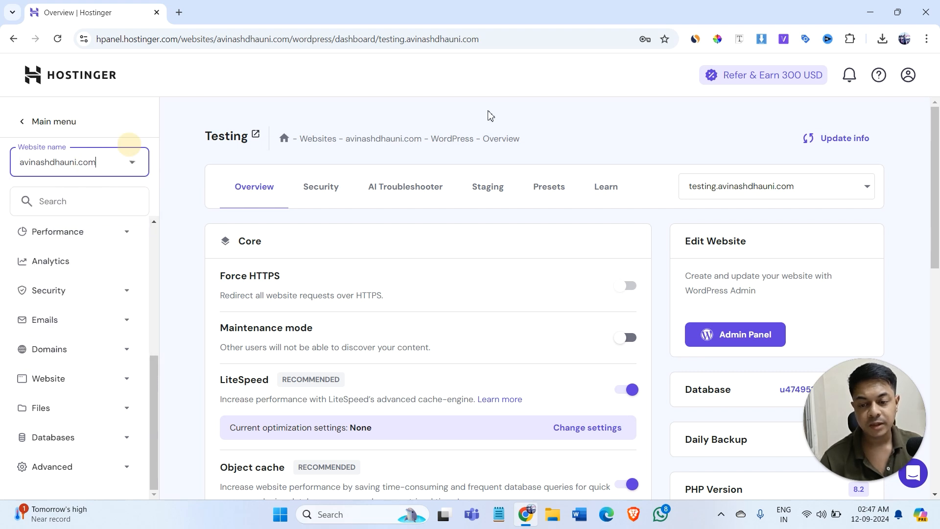
Select the testing subdomain's WordPress installation and review the core, security and plugin settings on its overview page
click(713, 186)
click(728, 243)
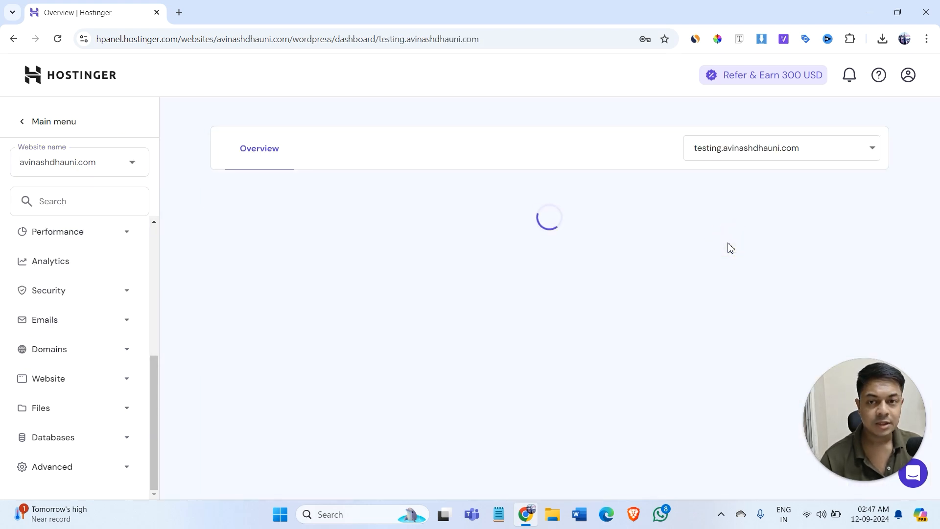
scroll(626, 211, down, 7)
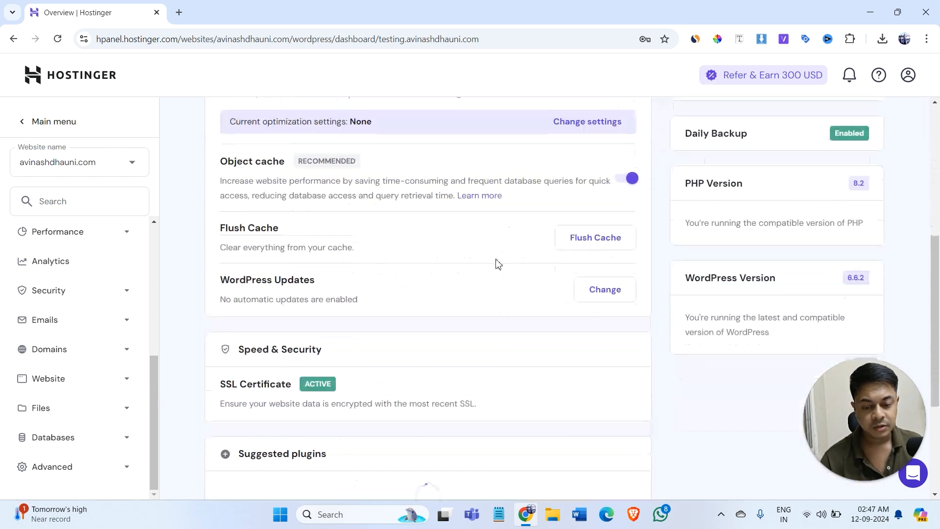
scroll(474, 371, down, 4)
scroll(474, 413, up, 10)
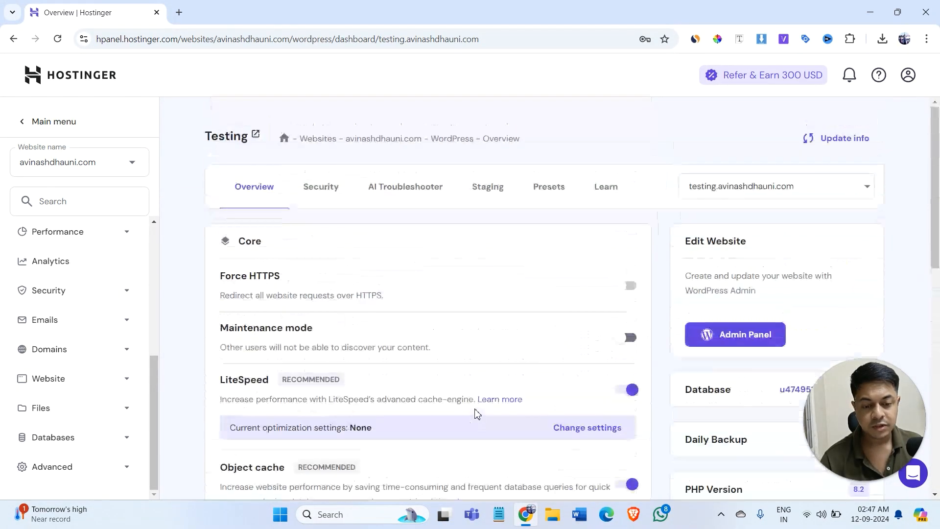
Open the testing site's WordPress admin panel, view its home page, and return through the dashboard to the hosting overview
click(747, 330)
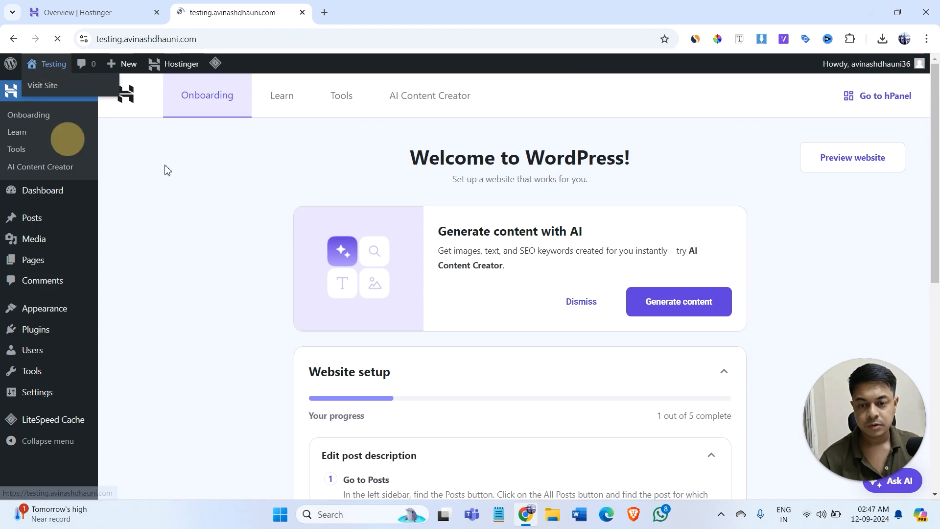
scroll(324, 231, down, 5)
scroll(104, 98, up, 5)
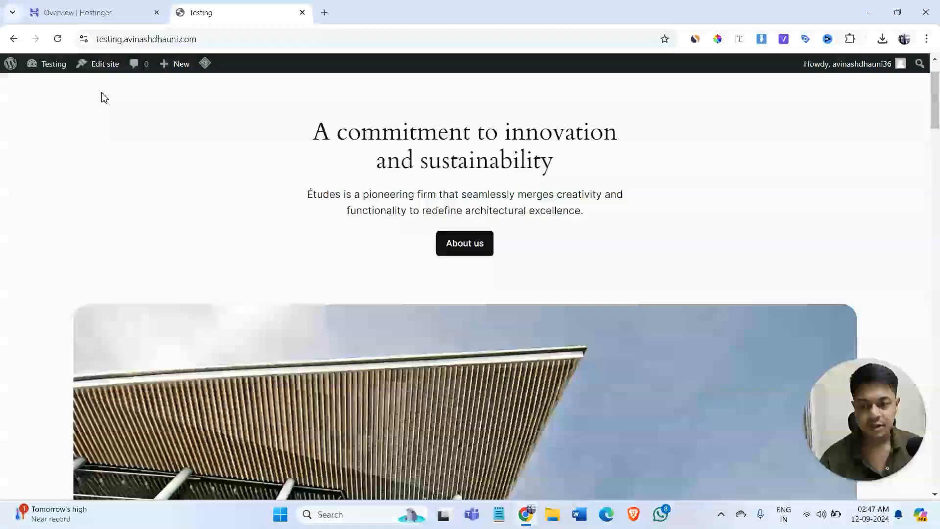
click(58, 70)
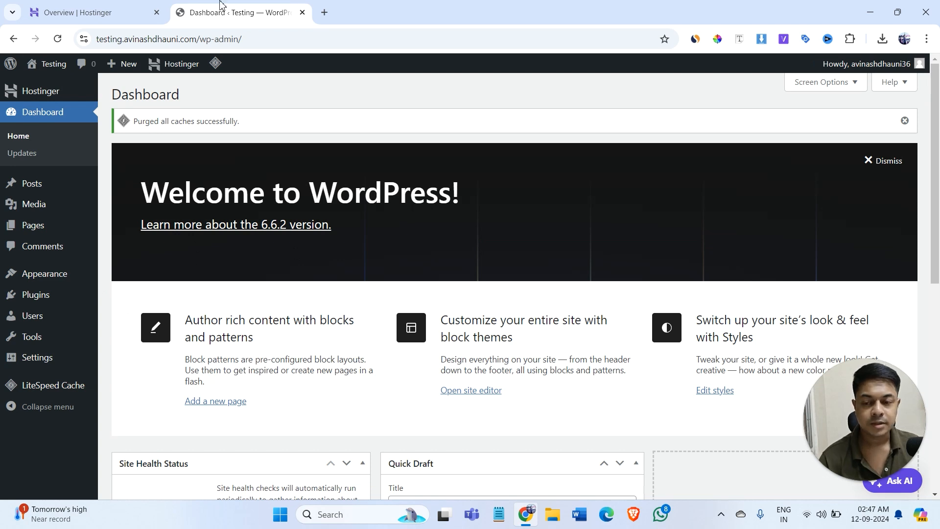
click(98, 12)
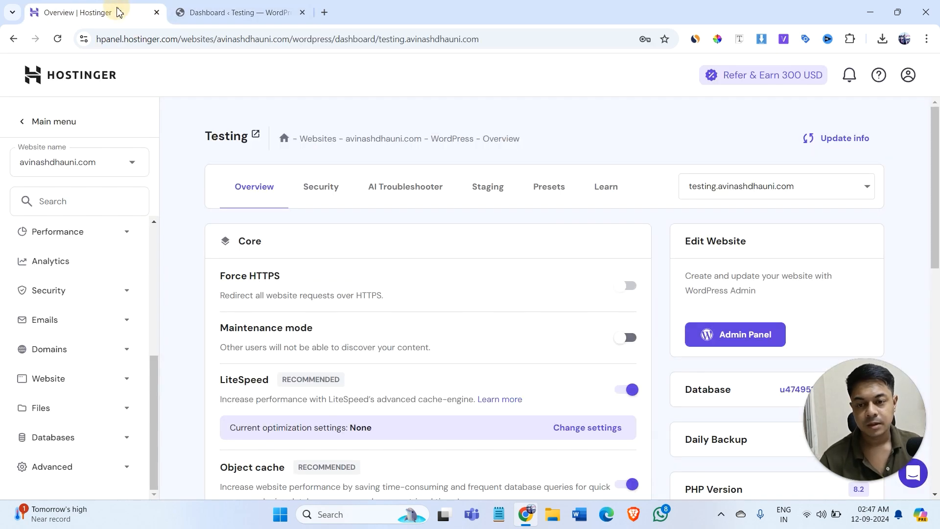